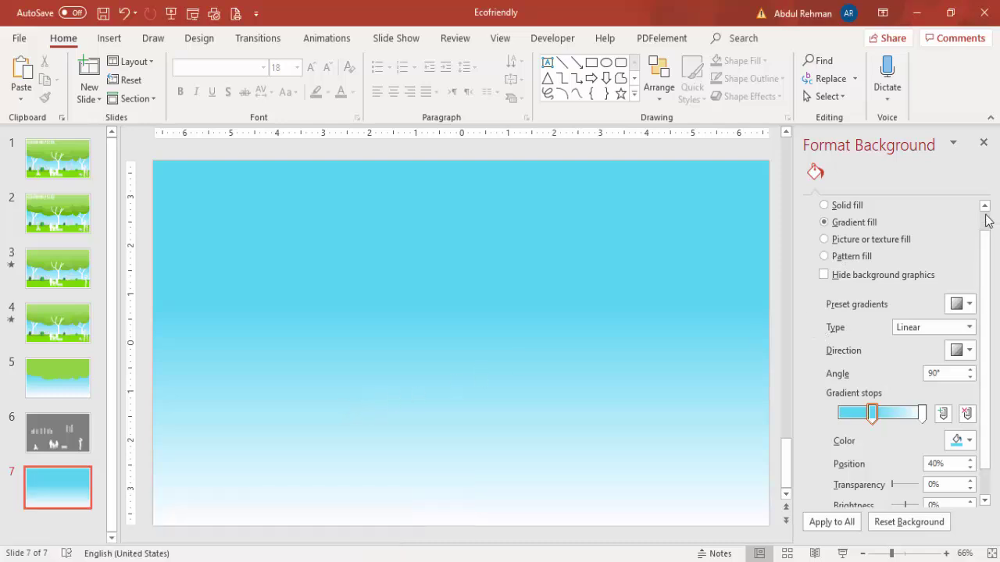
Step: Scroll back to the gradient fill settings and review the available gradient types
scroll(987, 218, "up", 1)
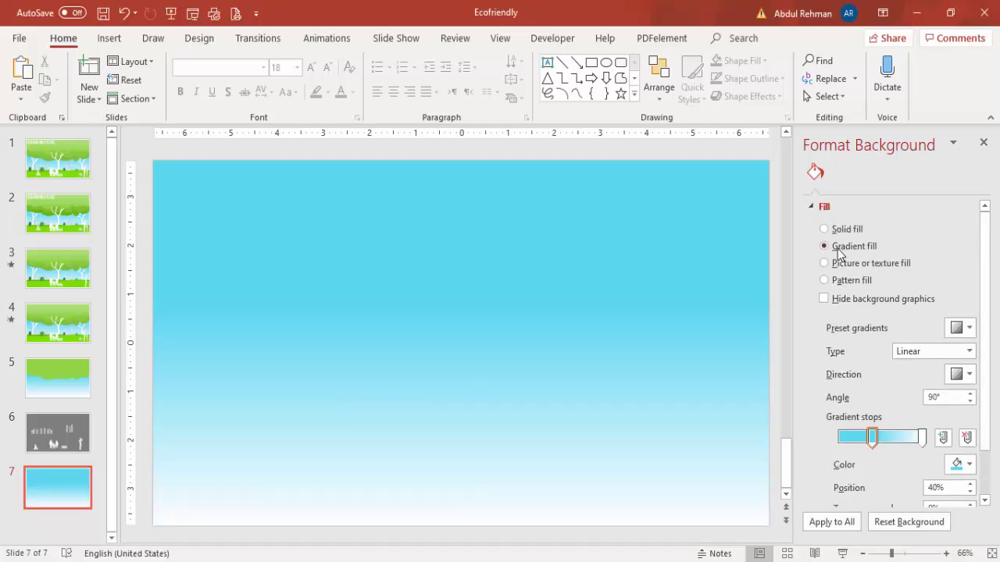
left_click(965, 351)
Step: Keep the gradient type as Linear and leave its direction unchanged
left_click(926, 351)
left_click(961, 374)
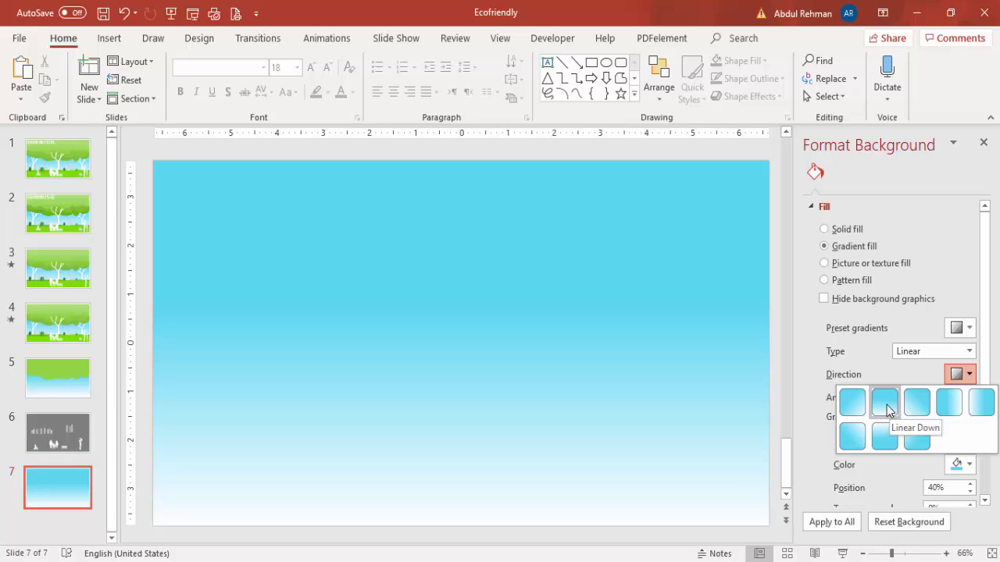
left_click(885, 403)
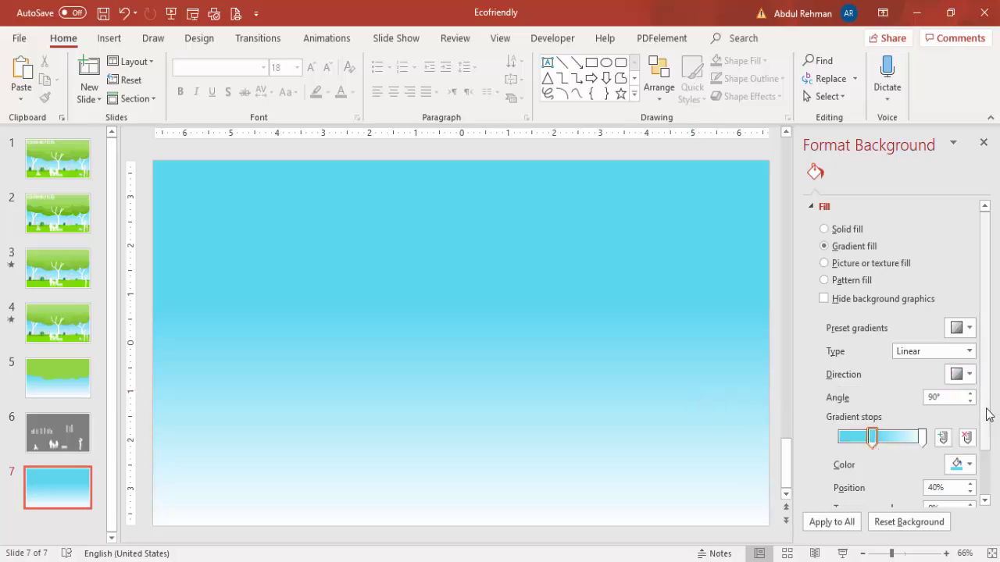
left_click_drag(987, 413, 988, 452)
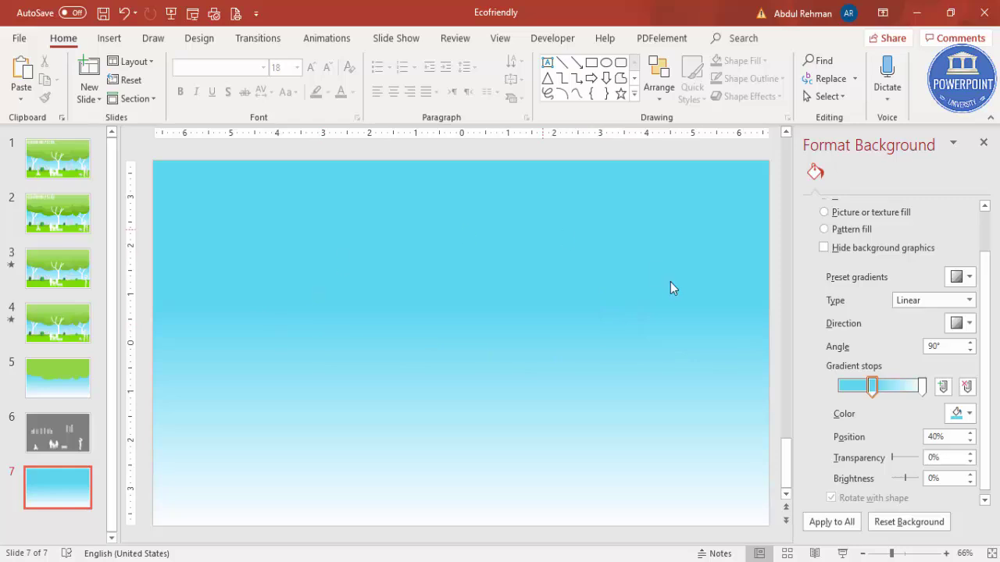
Step: Move the middle blue gradient stop to 44%, leaving the white end stop at 100%
mouse_move(871, 388)
left_mouse_down()
mouse_move(850, 388)
mouse_move(875, 385)
left_mouse_up()
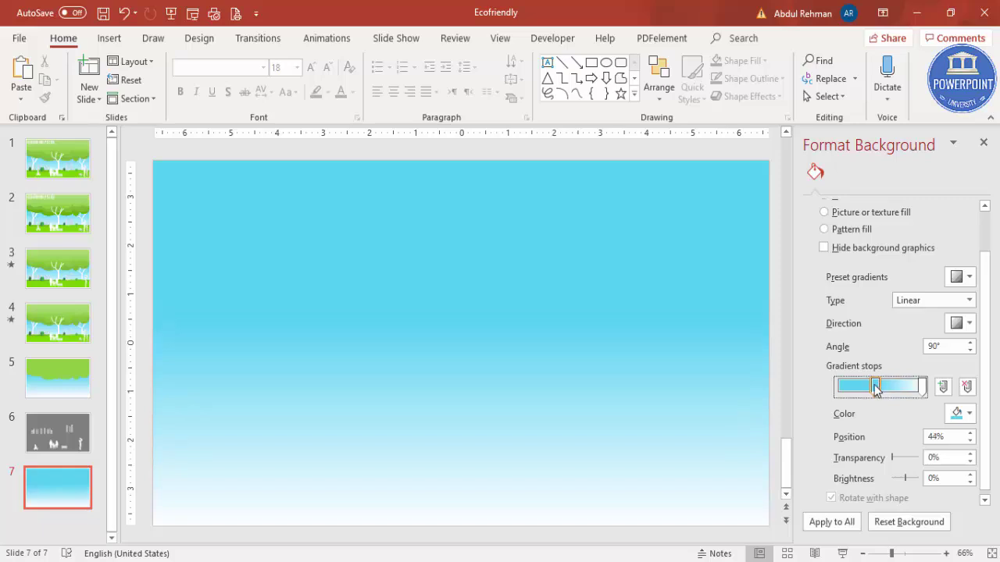
left_click(922, 388)
mouse_move(922, 390)
left_mouse_down()
mouse_move(897, 388)
mouse_move(923, 388)
left_mouse_up()
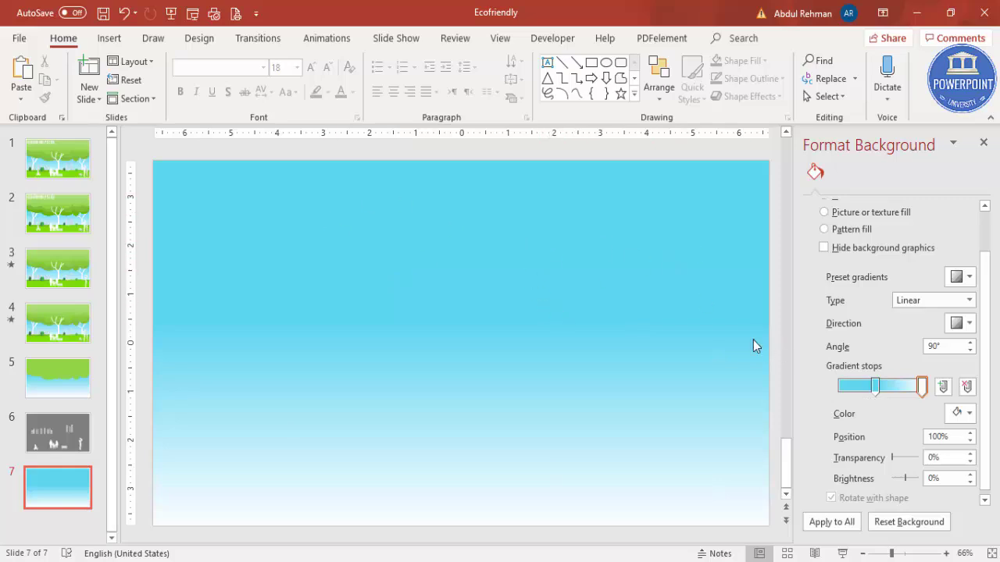
Step: Draw a rectangle across the full width of the slide's top
left_click(110, 38)
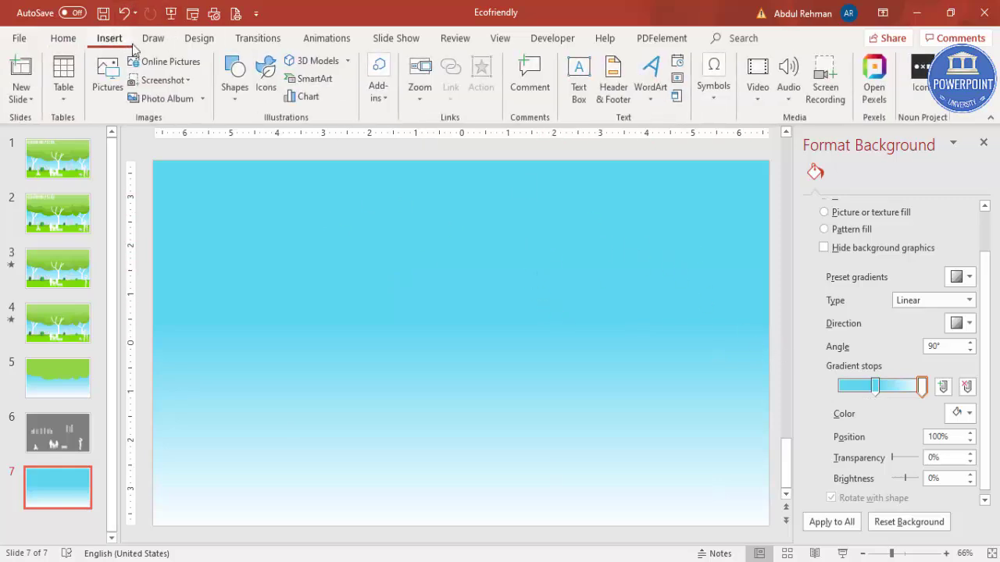
left_click(238, 104)
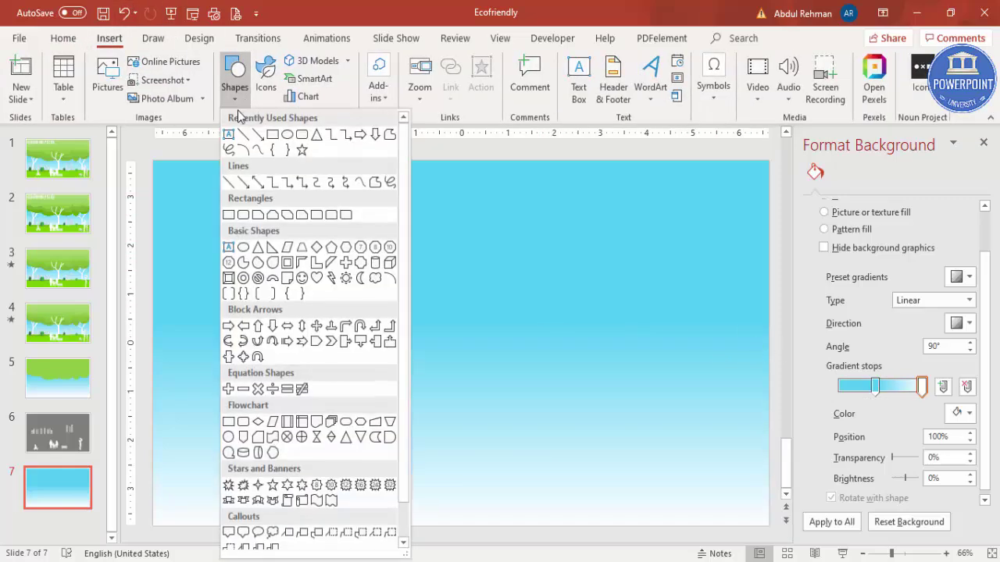
left_click(229, 215)
left_click_drag(153, 160, 769, 254)
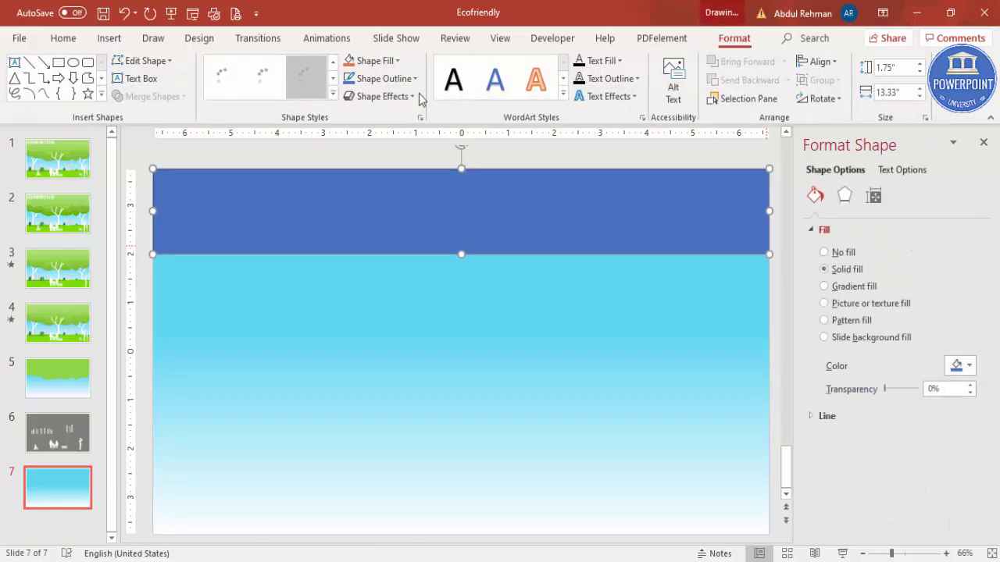
Step: Remove the rectangle's outline and fill it light green
left_click(397, 85)
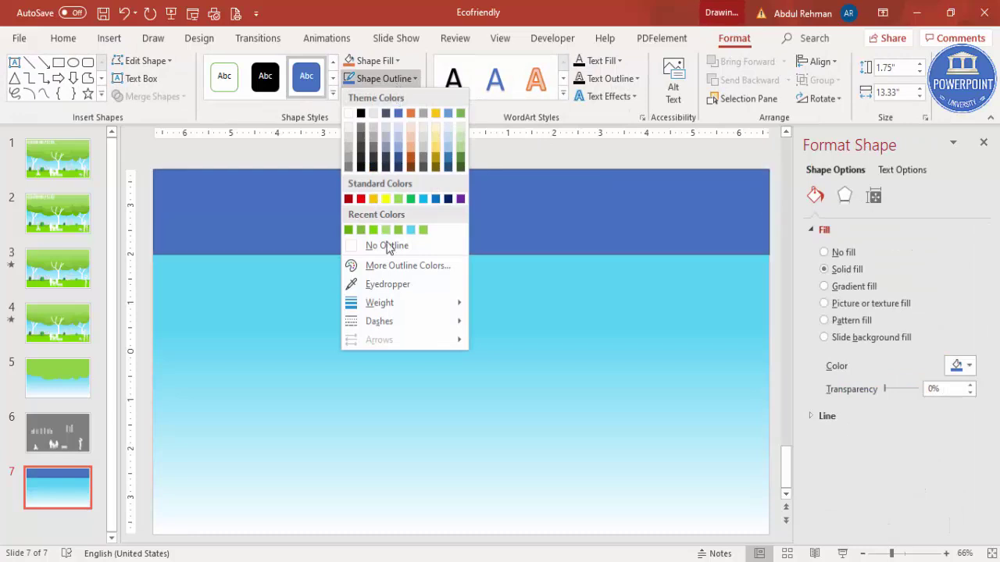
left_click(393, 252)
left_click(371, 60)
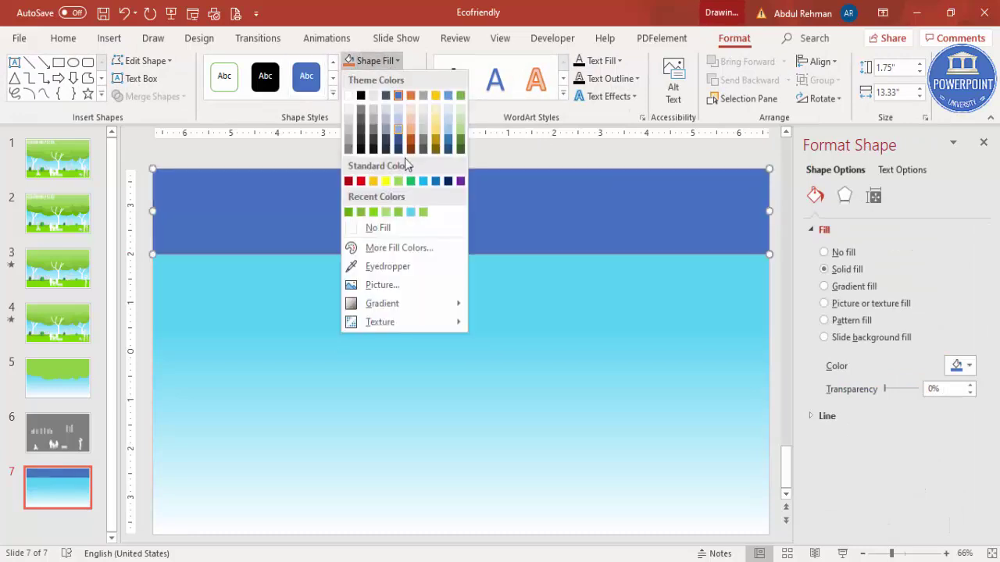
left_click(385, 217)
left_click(564, 157)
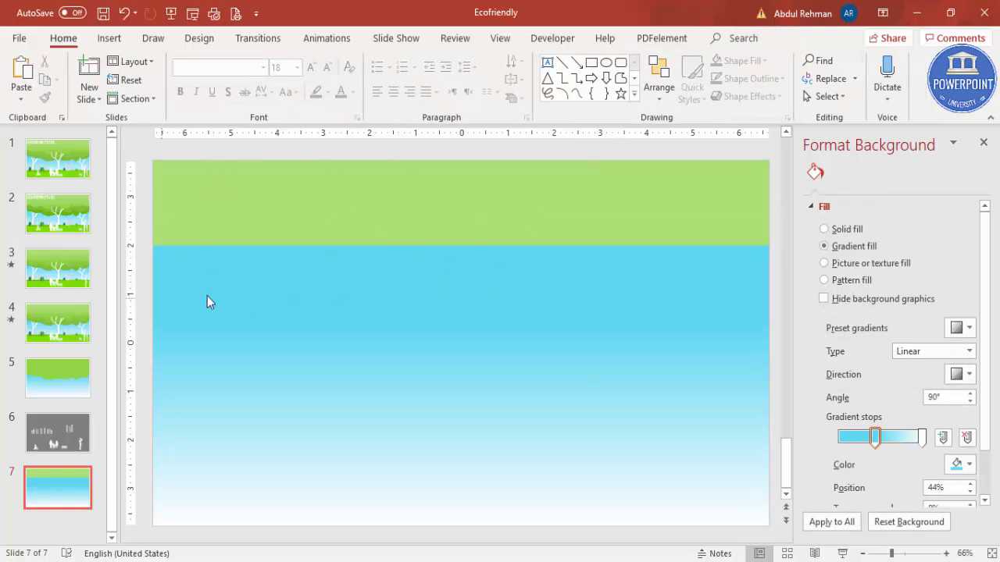
Step: Draw an oval at the left end, overlapping the green band's lower edge
left_click(110, 38)
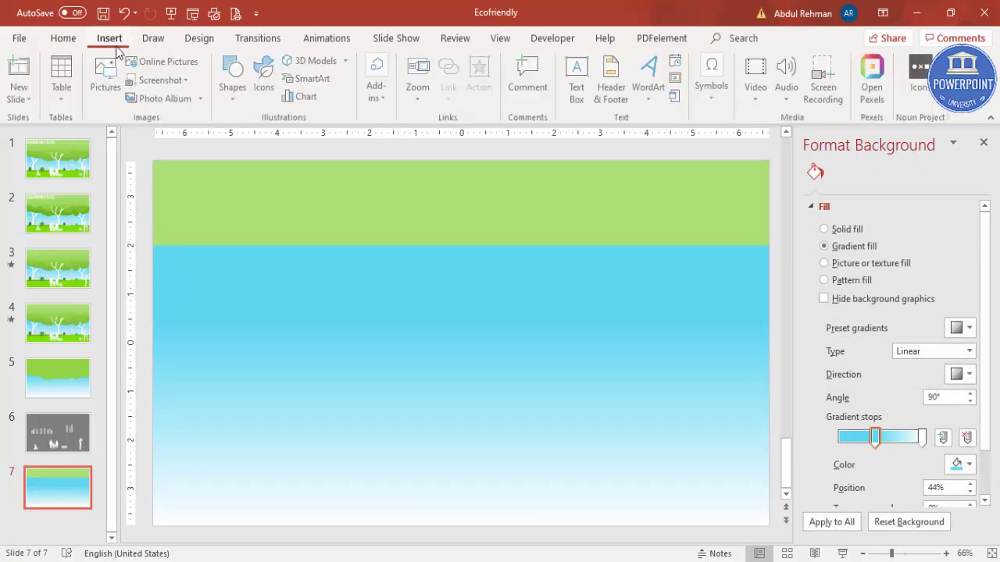
left_click(237, 98)
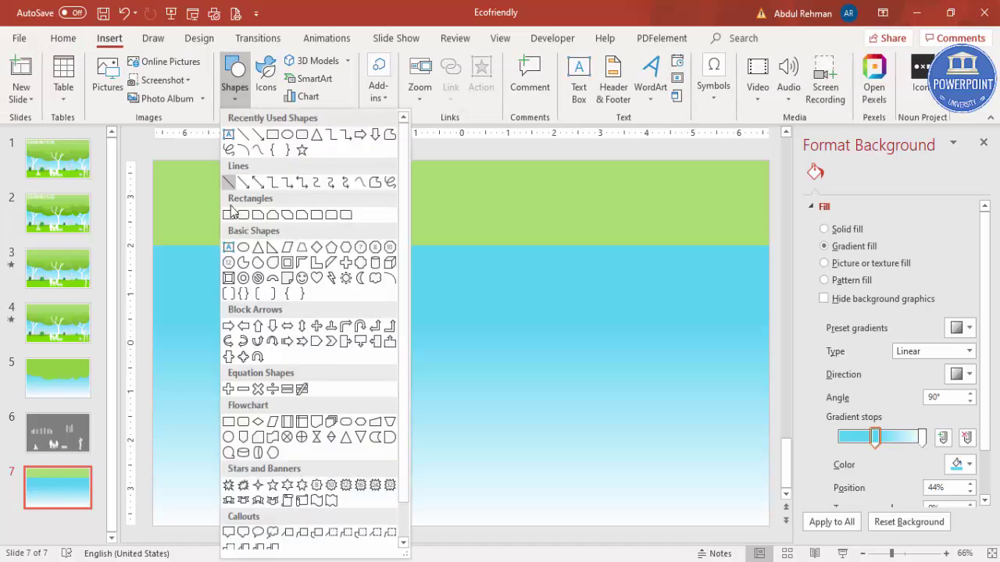
left_click(244, 249)
left_click_drag(158, 232, 242, 292)
left_click_drag(186, 249, 184, 239)
Step: Remove the oval's outline and fill it the same light green
left_click(383, 78)
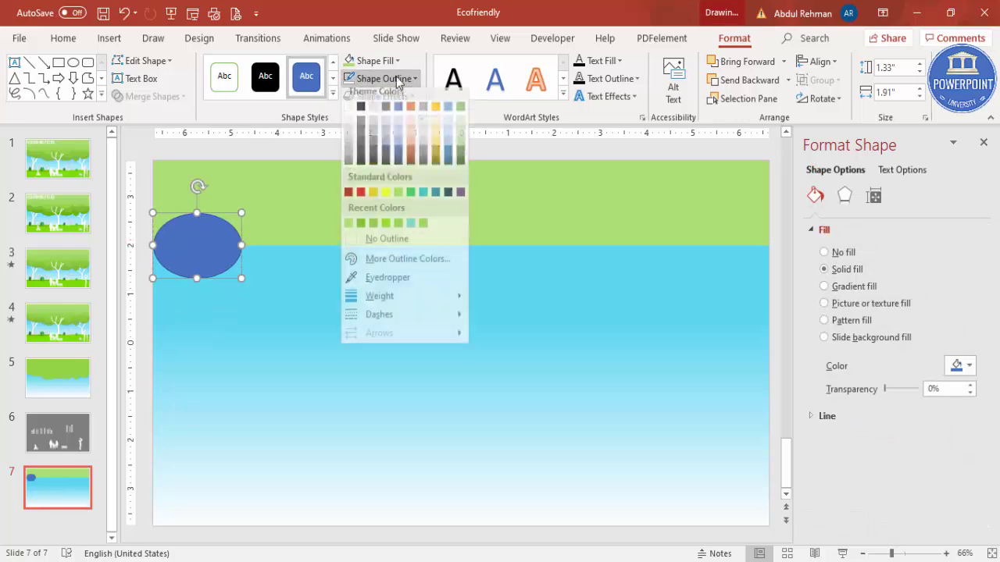
left_click(407, 246)
left_click(350, 60)
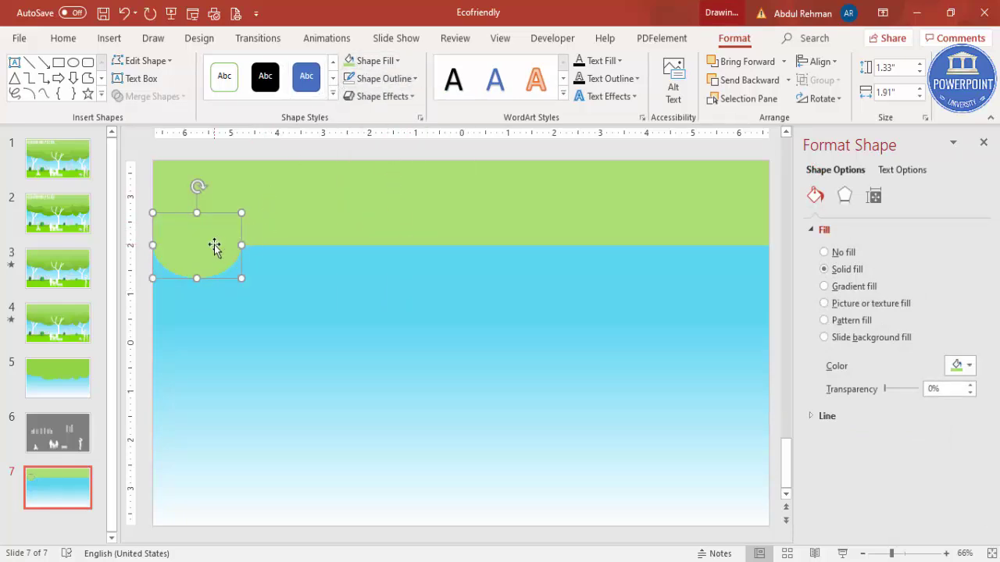
Step: Duplicate the oval twice to its right, resizing each copy into a different-sized scallop
left_click_drag(214, 245, 290, 250, "ctrl")
left_click_drag(317, 284, 270, 259)
key("ctrl+d")
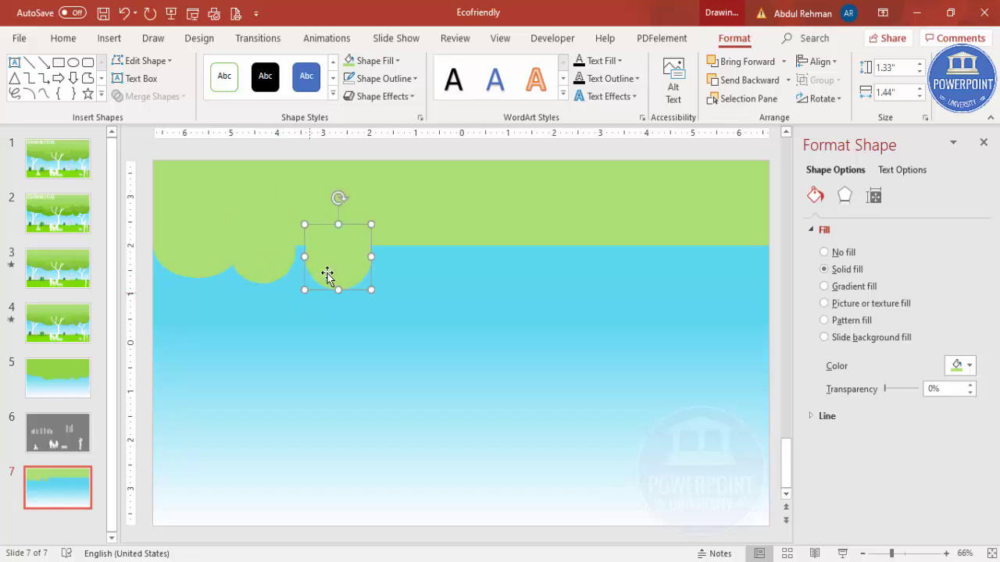
left_click_drag(305, 221, 264, 219)
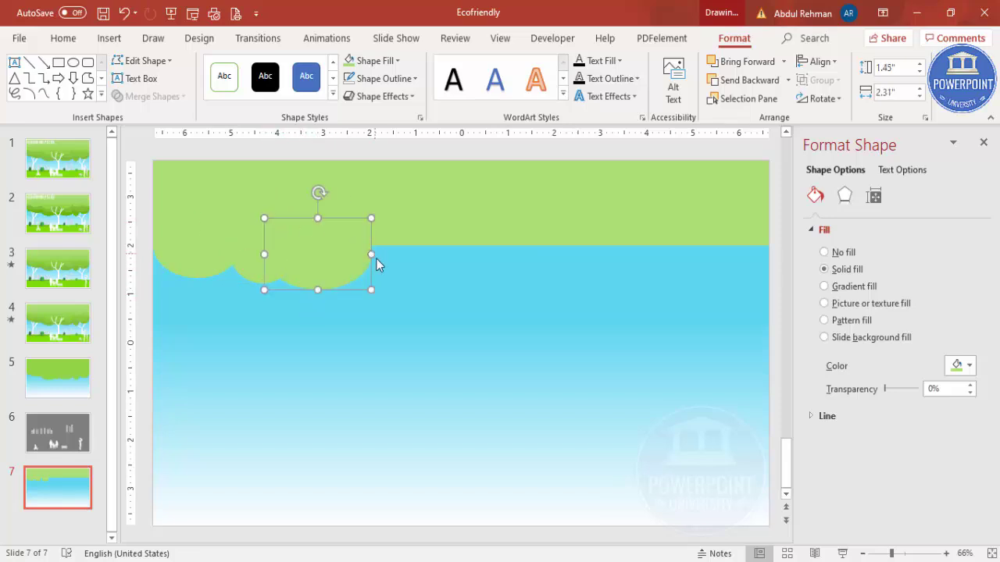
left_click_drag(368, 255, 388, 255)
left_click_drag(388, 217, 402, 205)
left_click_drag(368, 252, 423, 234)
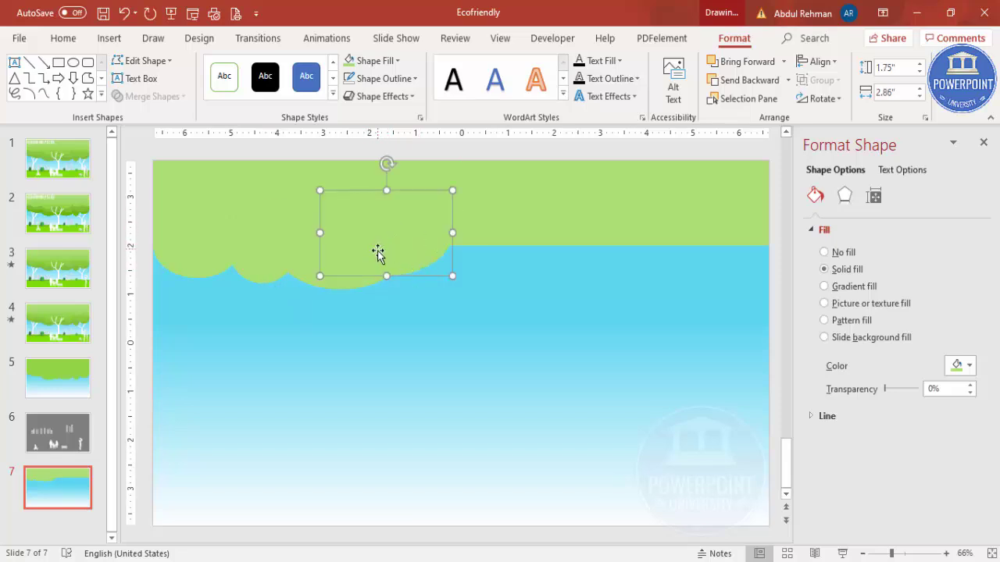
left_click_drag(325, 279, 340, 264)
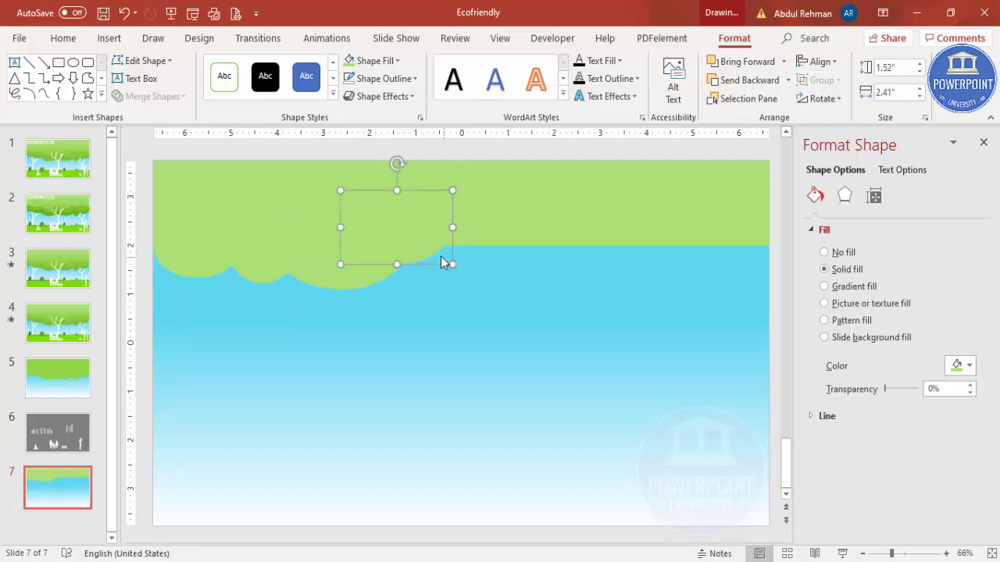
Step: Place further shrunken ovals rightward along the band, with a small one at the far right edge
left_click_drag(422, 249, 585, 266)
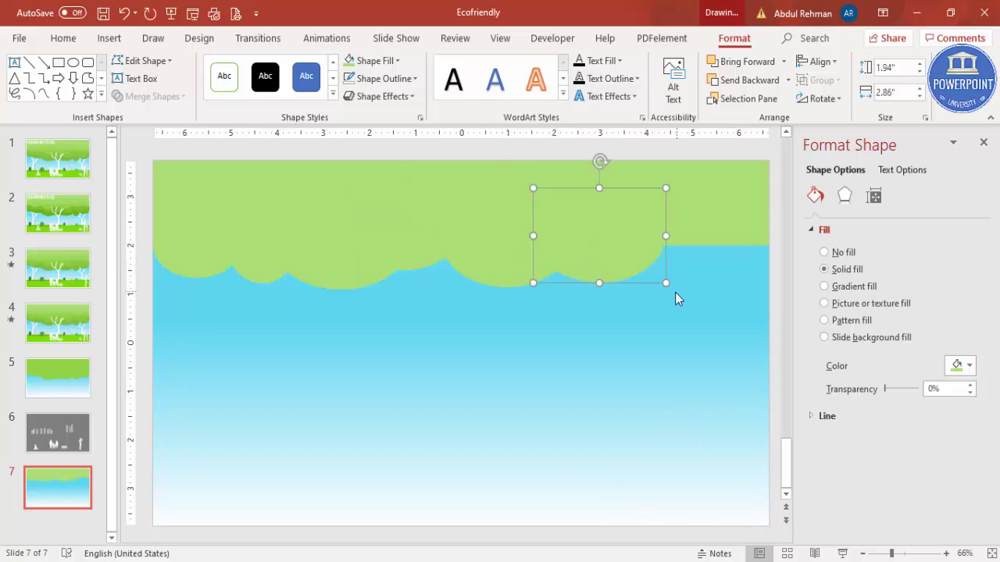
left_click_drag(666, 283, 653, 270)
left_click_drag(587, 258, 680, 252)
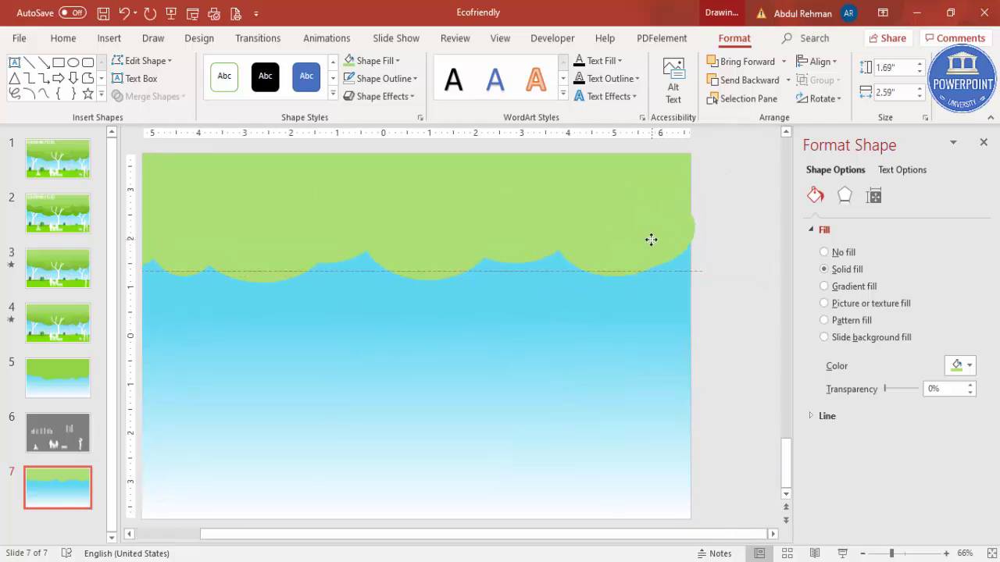
left_click_drag(646, 191, 751, 238)
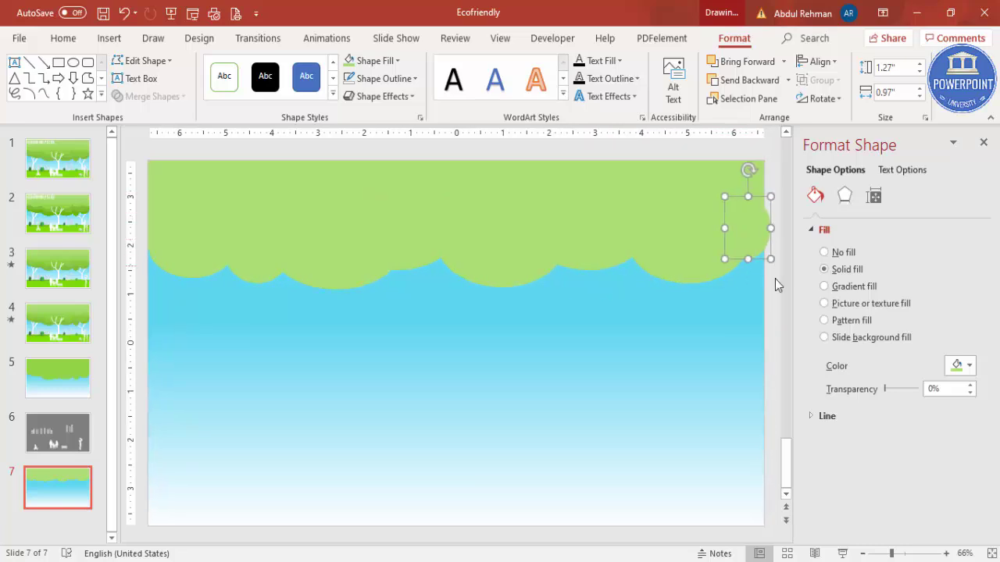
left_click(775, 279)
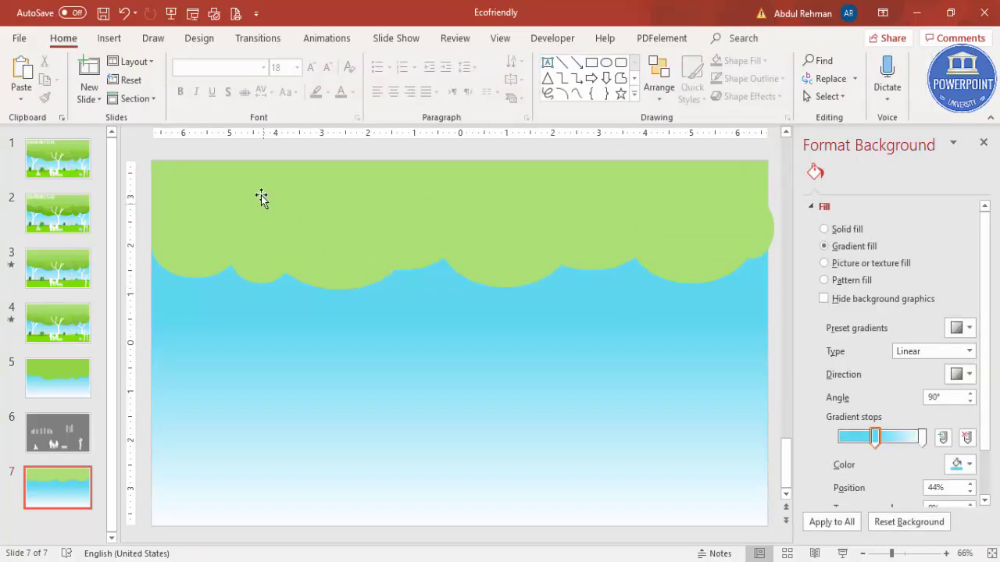
Step: Marquee-select the light-green band and all its ovals and group them with Ctrl+G
left_click_drag(143, 147, 838, 333)
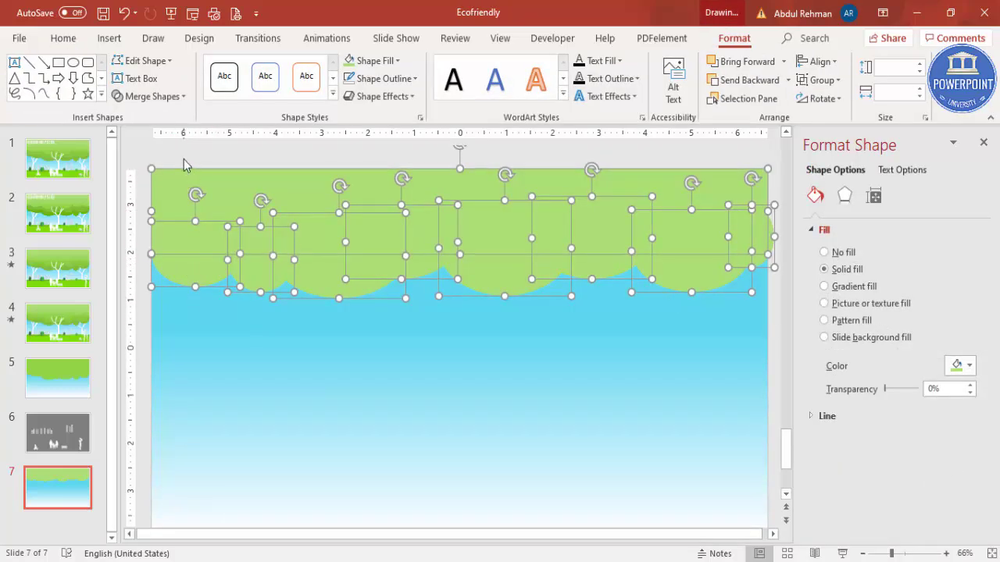
left_click(183, 164)
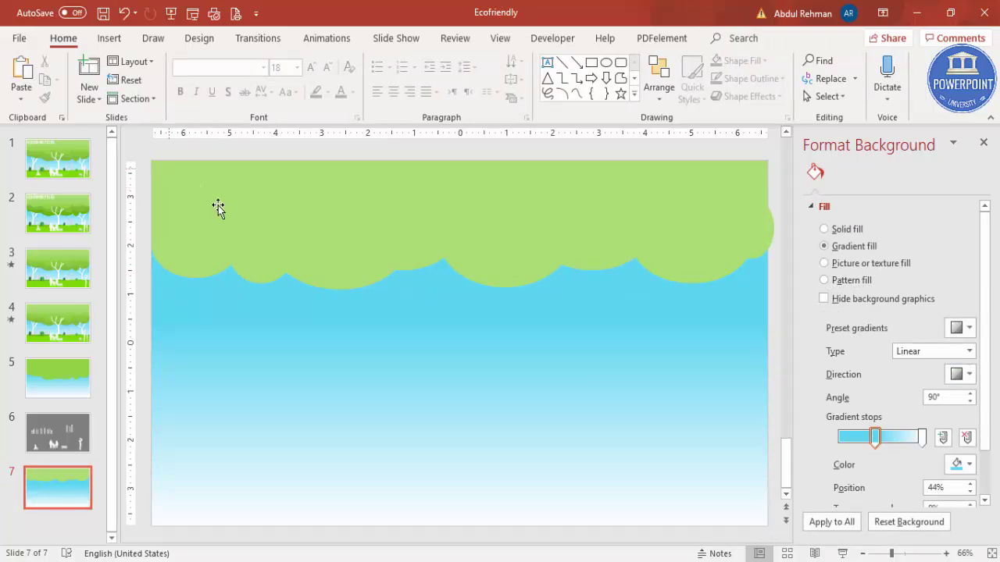
left_click_drag(147, 152, 806, 334)
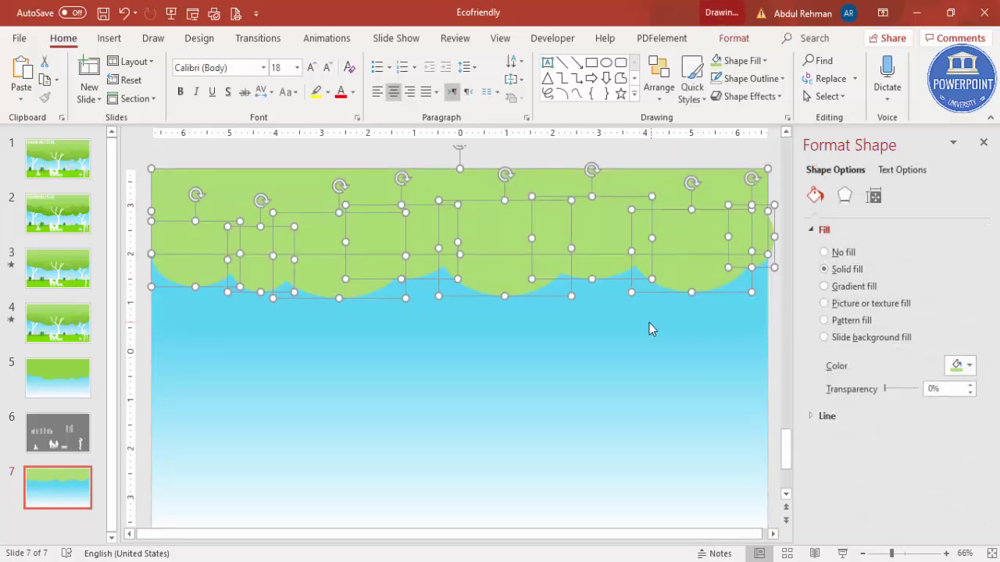
key("ctrl+g")
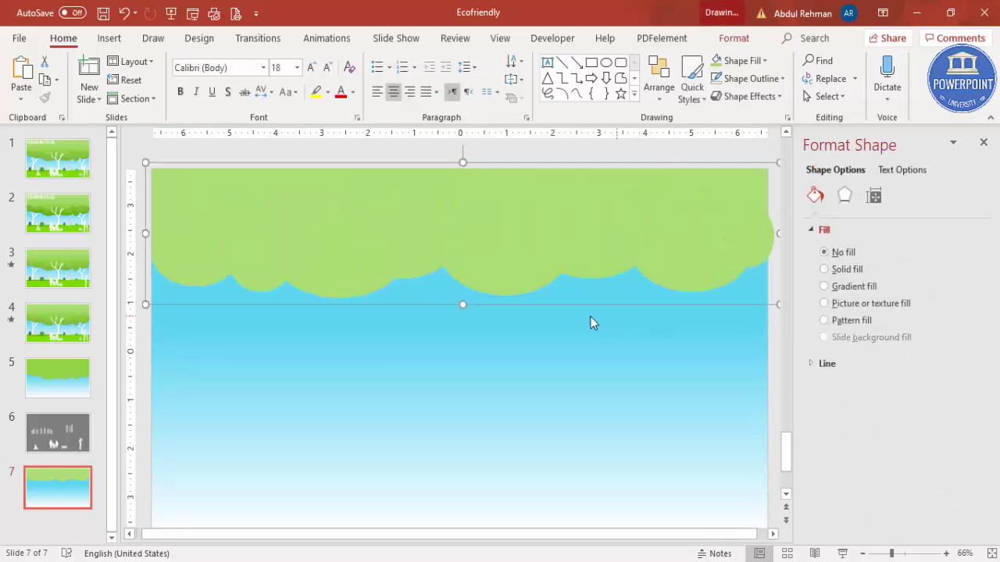
left_click(845, 197)
Step: Apply the Outer Offset: Bottom shadow preset to the grouped cloud canopy
left_click(960, 250)
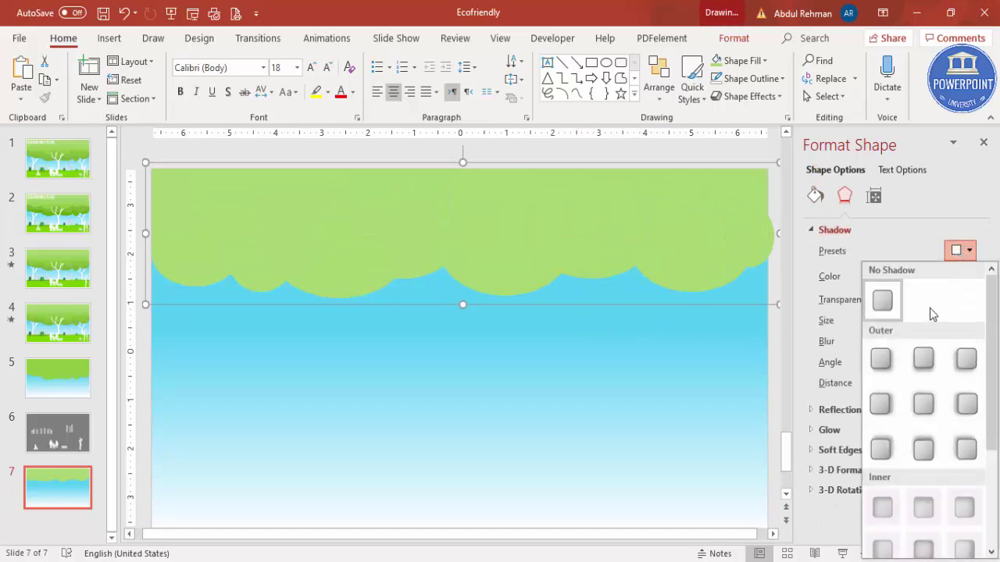
left_click(922, 367)
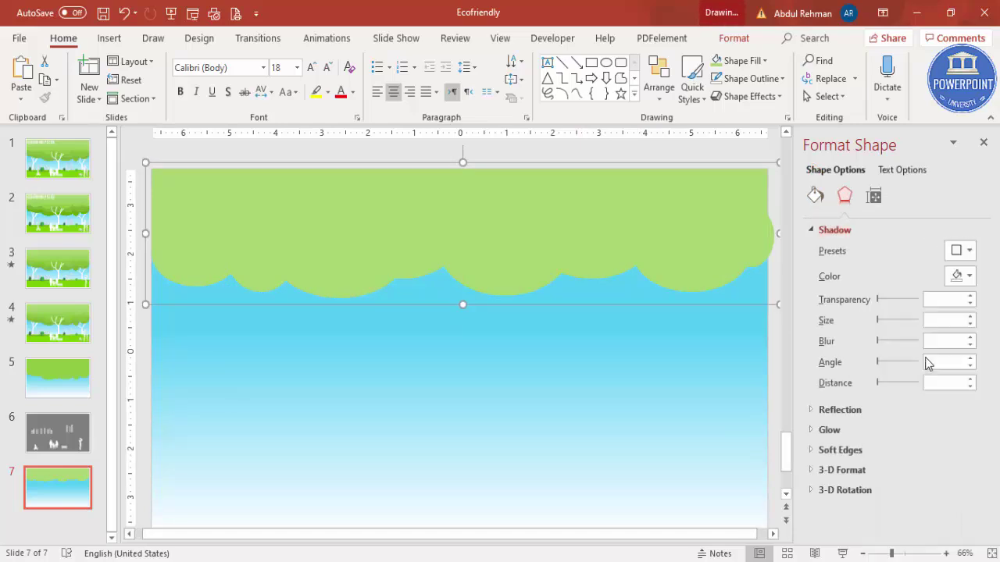
left_click(340, 412)
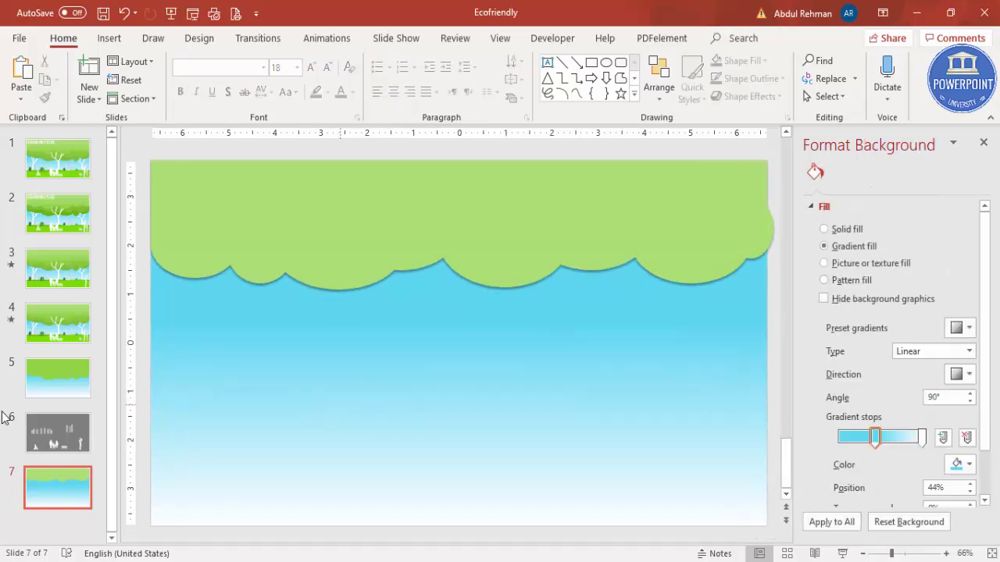
left_click(338, 283)
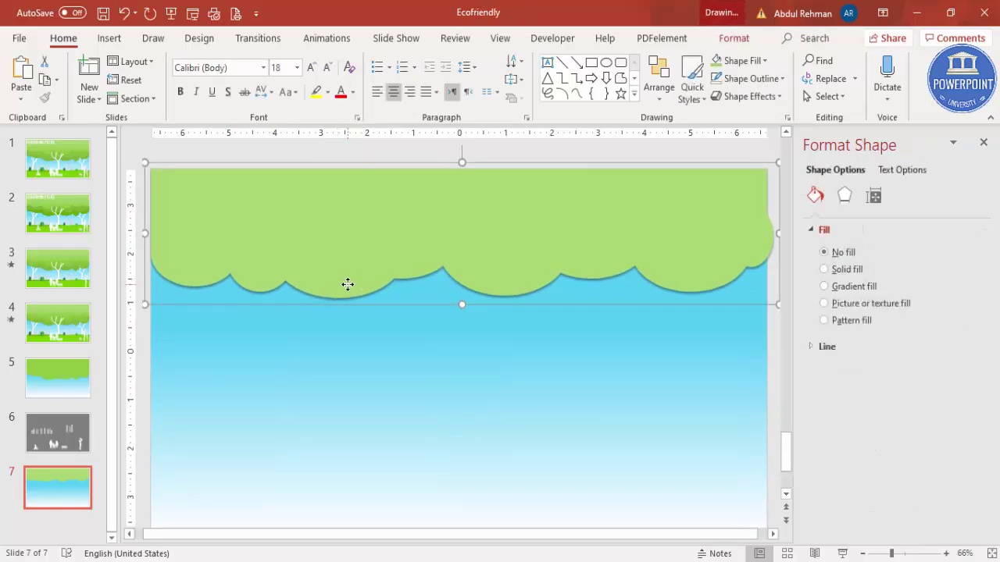
left_click(346, 284)
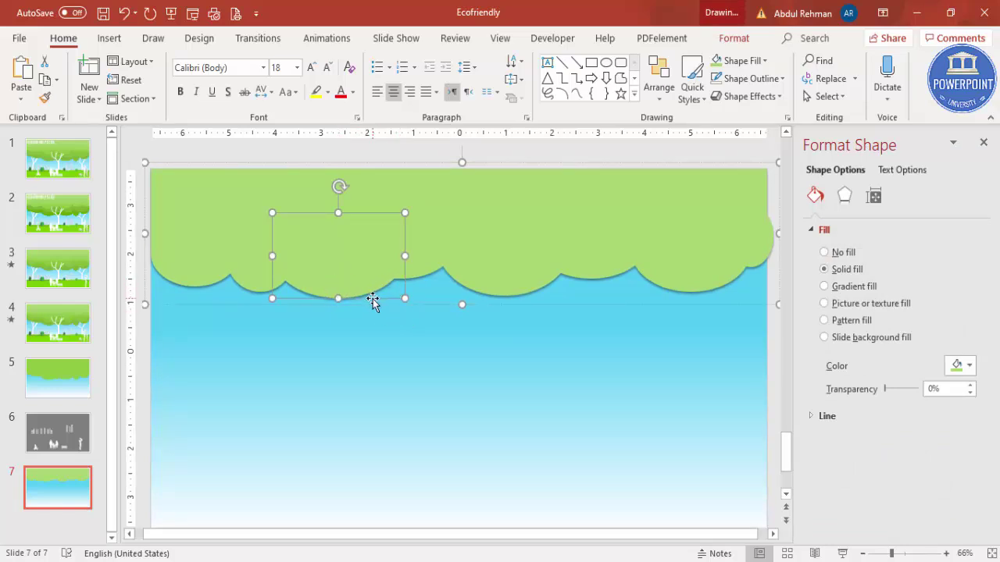
left_click(416, 362)
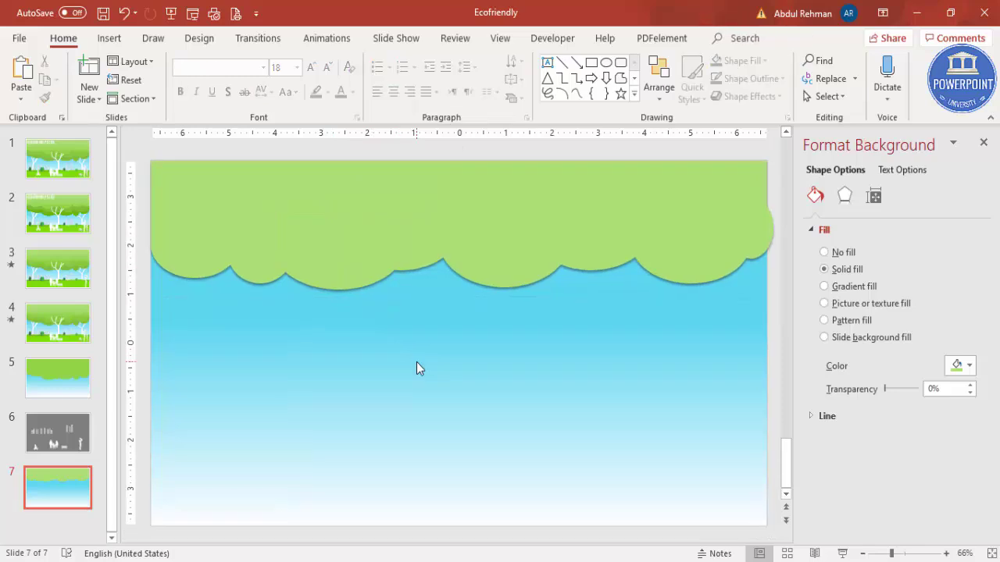
Step: Pull the ellipse out below the cloud and fill it a duller medium green
left_click_drag(373, 257, 382, 333)
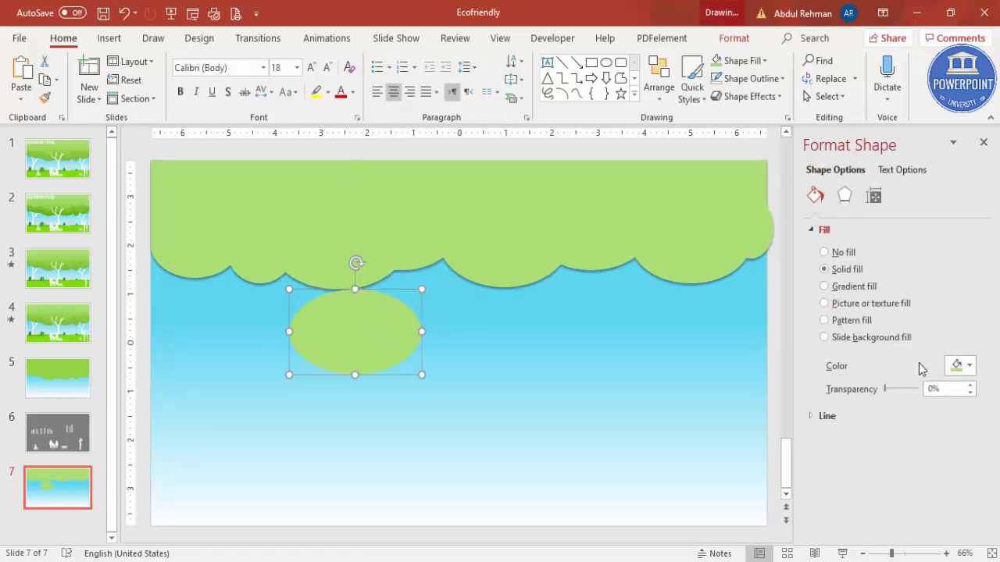
left_click(963, 367)
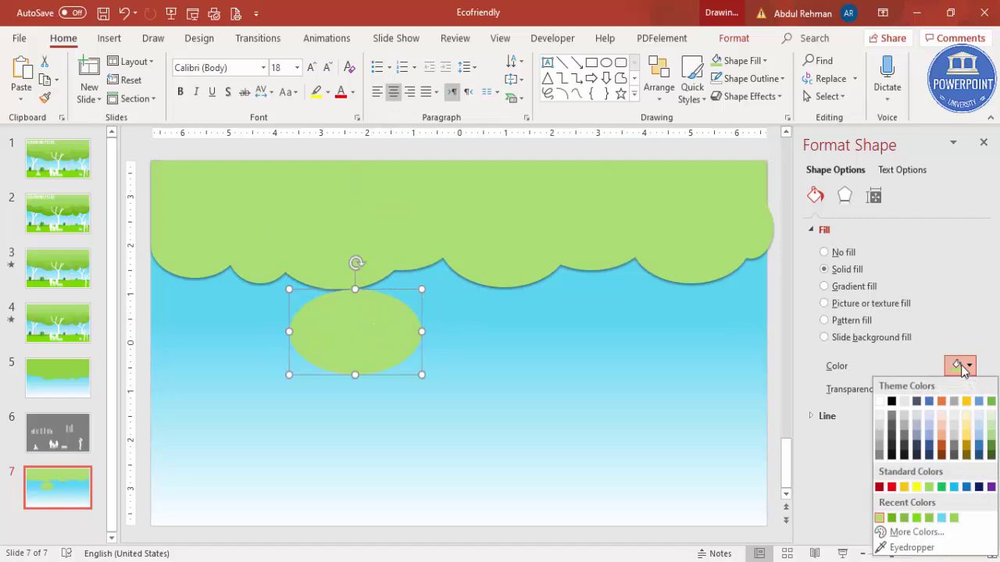
left_click(917, 518)
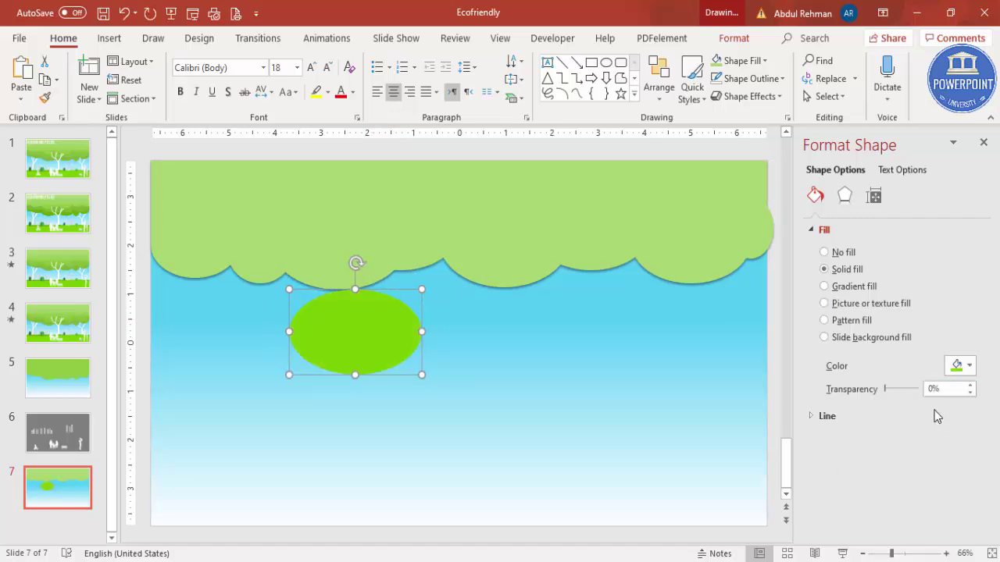
left_click(963, 366)
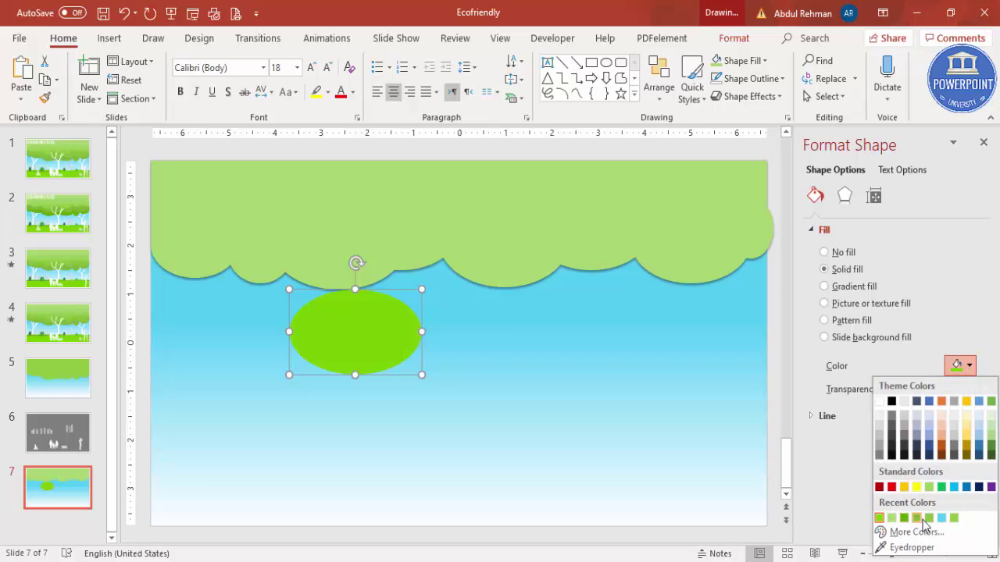
left_click(929, 519)
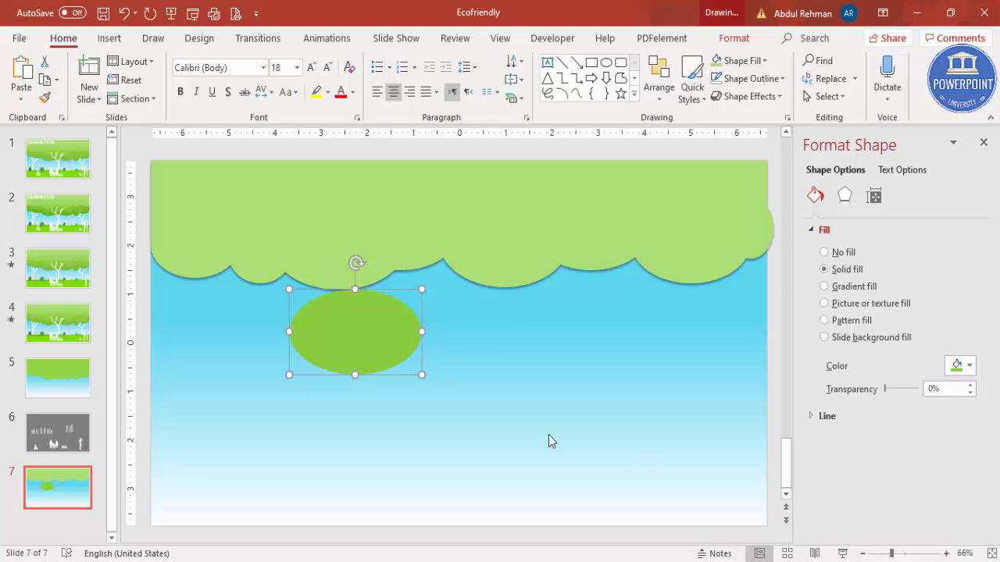
Step: Enlarge the green ellipse and move it to the slide's lower left
left_click_drag(364, 344, 232, 276)
left_click_drag(282, 298, 289, 315)
left_click_drag(234, 279, 266, 326)
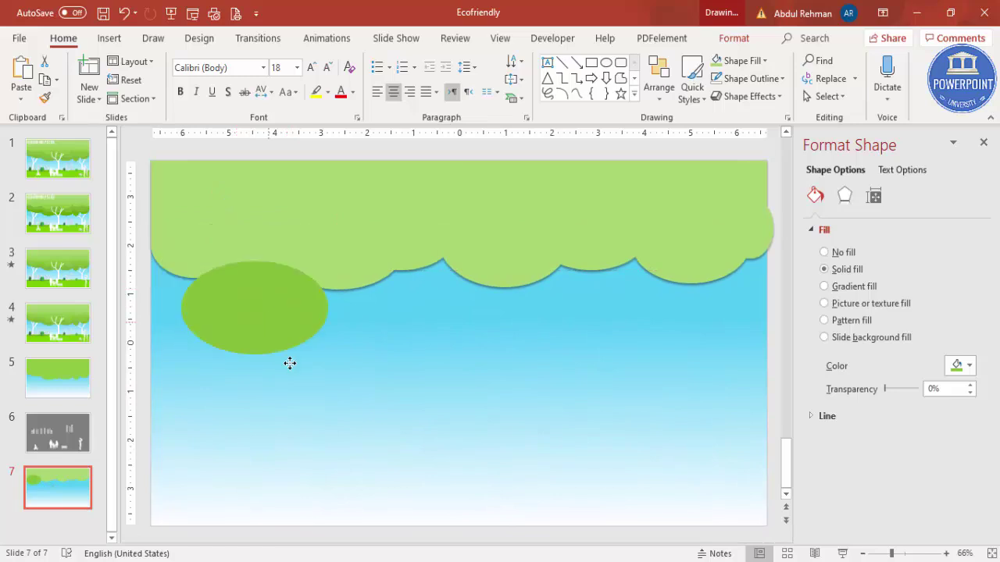
left_click_drag(290, 363, 290, 462)
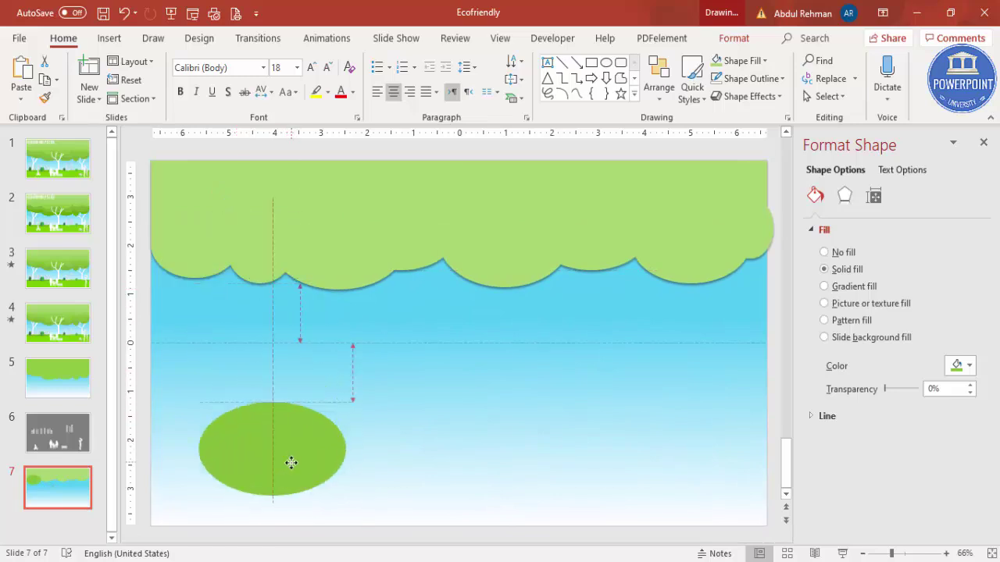
left_click(109, 38)
Step: Draw a full-width rectangle across the slide top with no outline
left_click(235, 78)
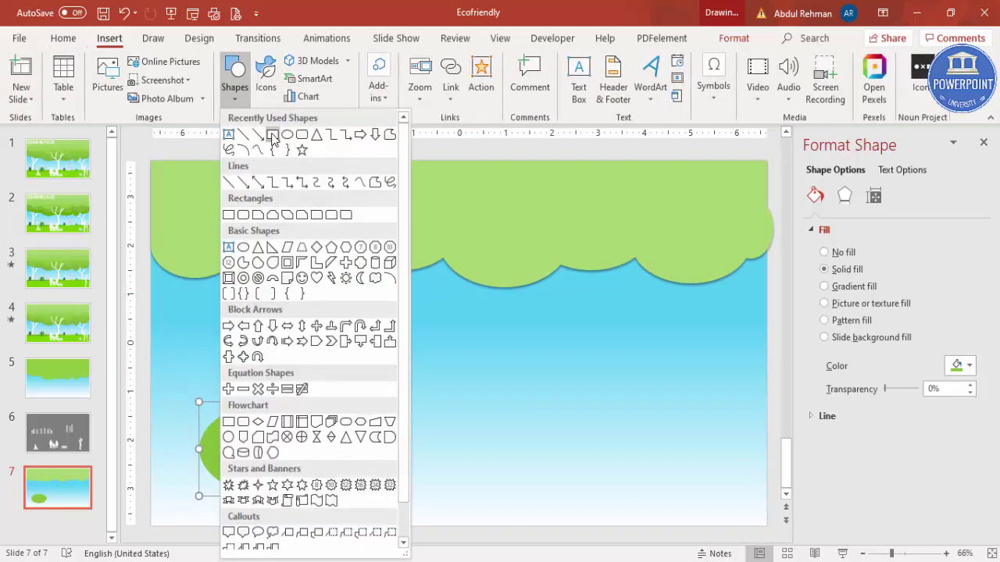
left_click(273, 136)
left_click_drag(151, 220, 766, 310)
left_click(355, 61)
left_click(386, 78)
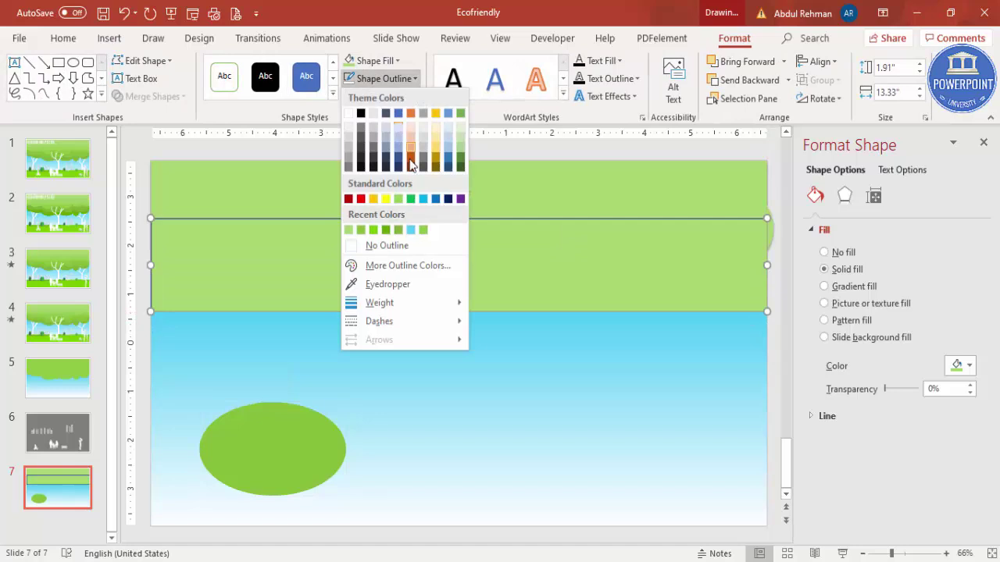
left_click(383, 245)
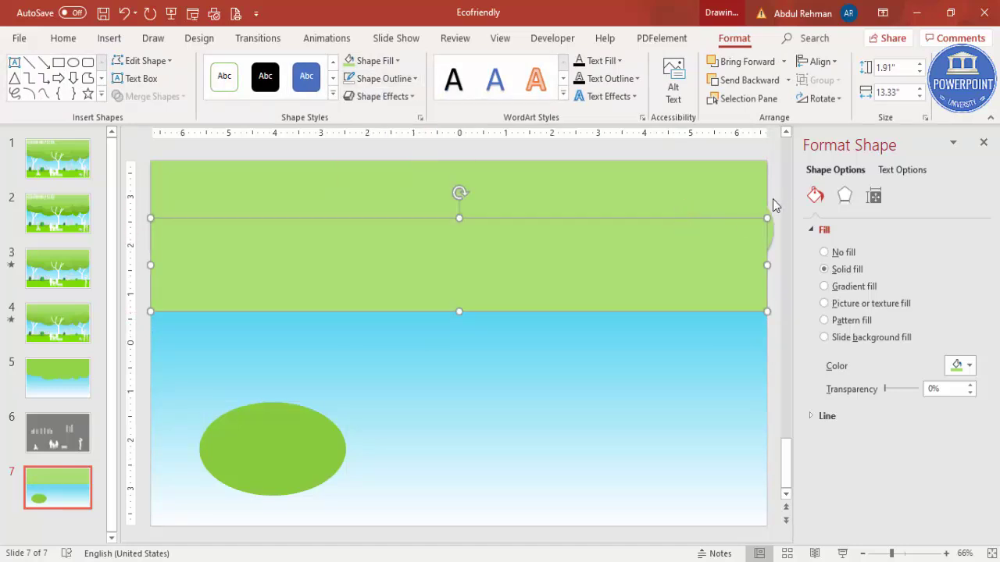
Step: Fill the rectangle darker green and send it behind the light-green cloud
left_click(960, 365)
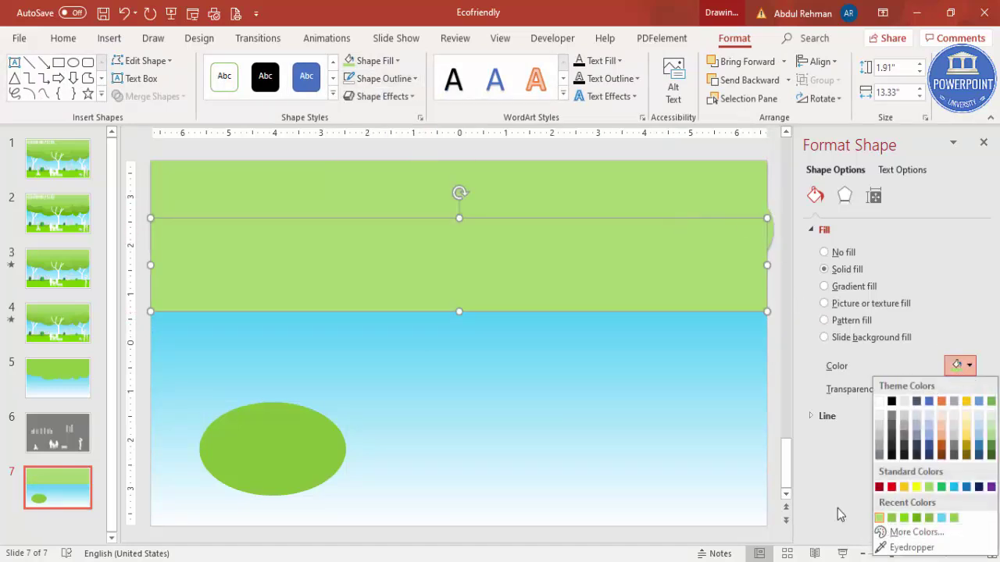
left_click(891, 518)
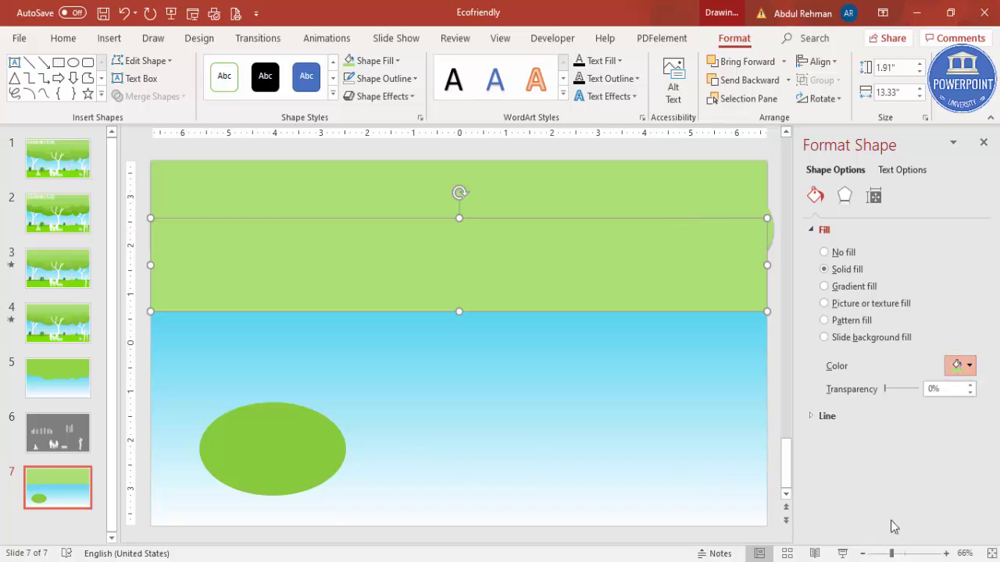
left_click(759, 79)
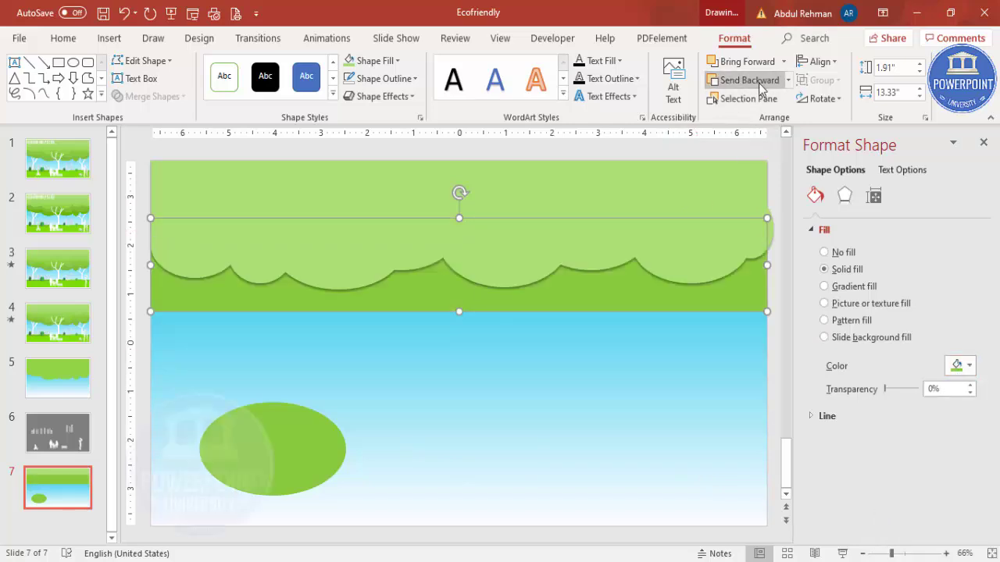
Step: Lower the dark rectangle slightly and shrink the ellipse into a bump on its left edge
left_click_drag(424, 297, 426, 302)
left_click_drag(289, 438, 239, 315)
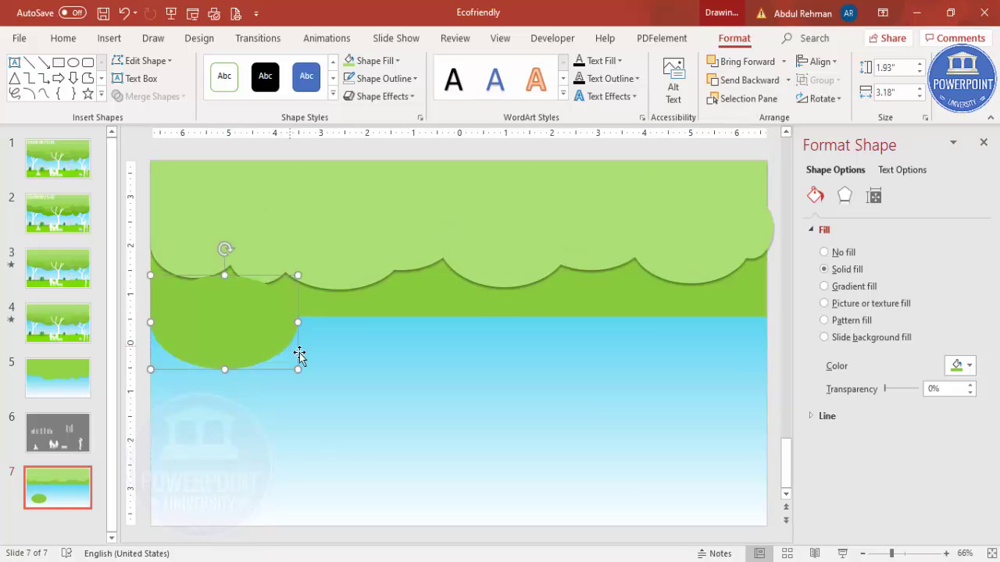
left_click_drag(292, 368, 266, 348)
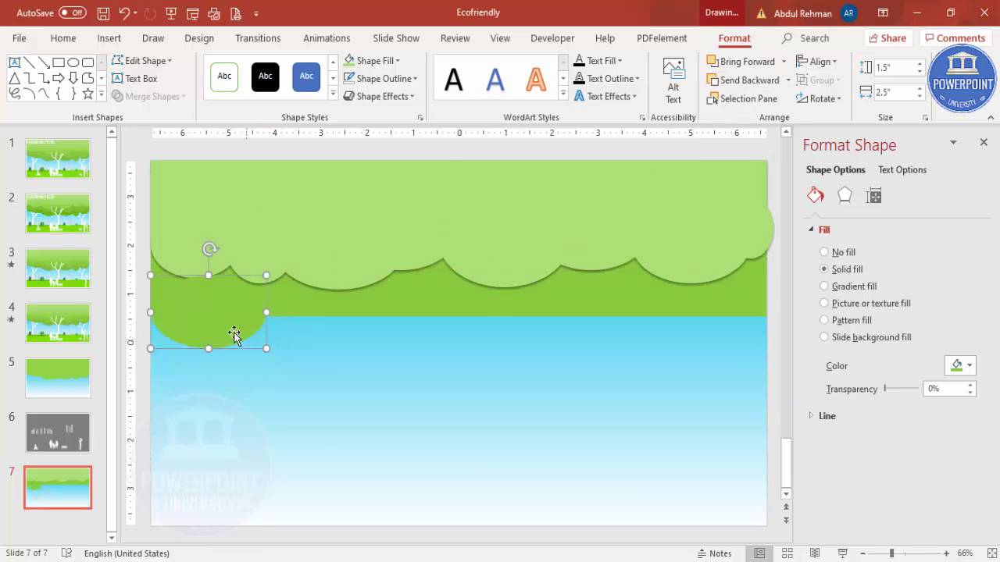
left_click_drag(224, 321, 329, 316)
left_click_drag(365, 358, 328, 339)
Step: Duplicate the bump and spread resized copies along the rectangle's lower edge
key("ctrl+d")
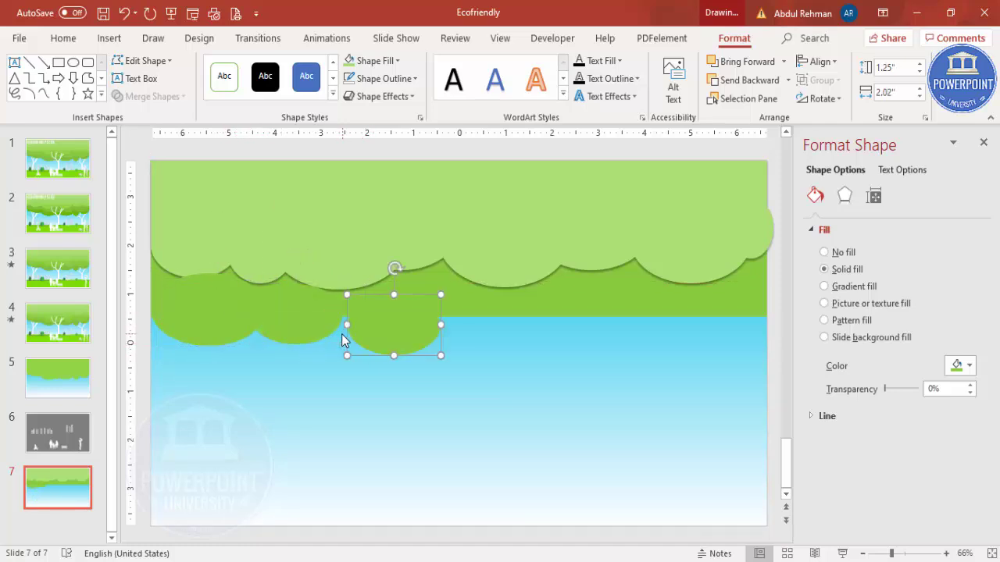
left_click_drag(387, 322, 460, 333)
left_click_drag(519, 362, 583, 380)
left_click_drag(508, 331, 725, 312)
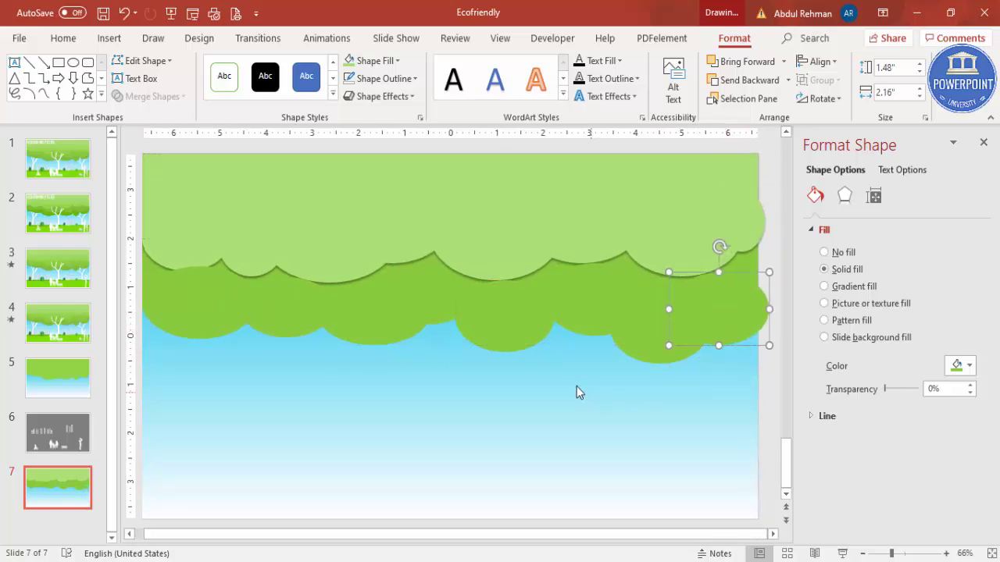
Step: Select all dark-green bumps together with the band, then undo the earlier merge
left_click(642, 337, "shift")
left_click(569, 332, "shift")
left_click(509, 330, "shift")
left_click(431, 317, "shift")
left_click(374, 333, "shift")
left_click(286, 323, "shift")
left_click(219, 320, "shift")
left_click(144, 265, "shift")
left_click(147, 270, "shift")
left_click(205, 302, "shift")
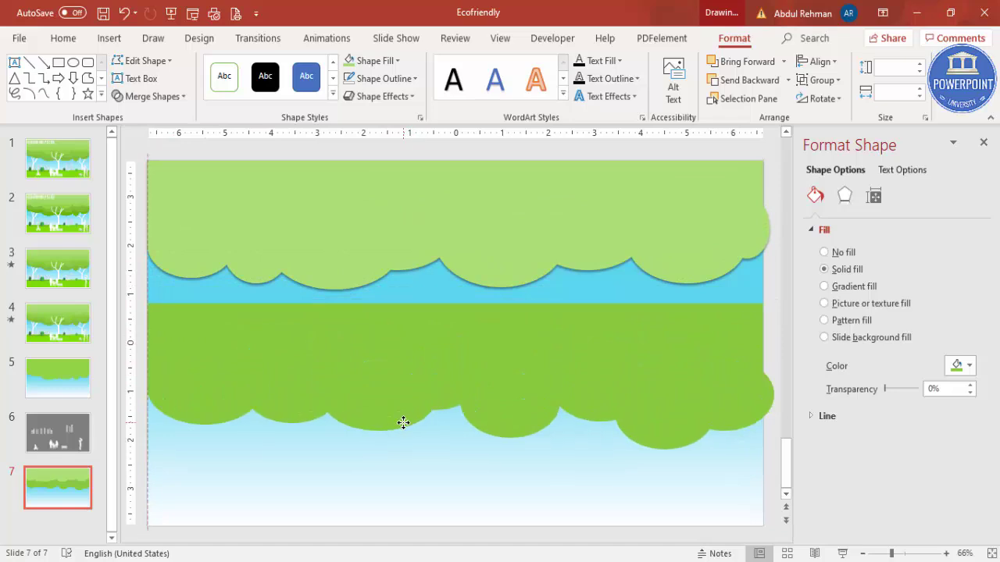
key("ctrl+z")
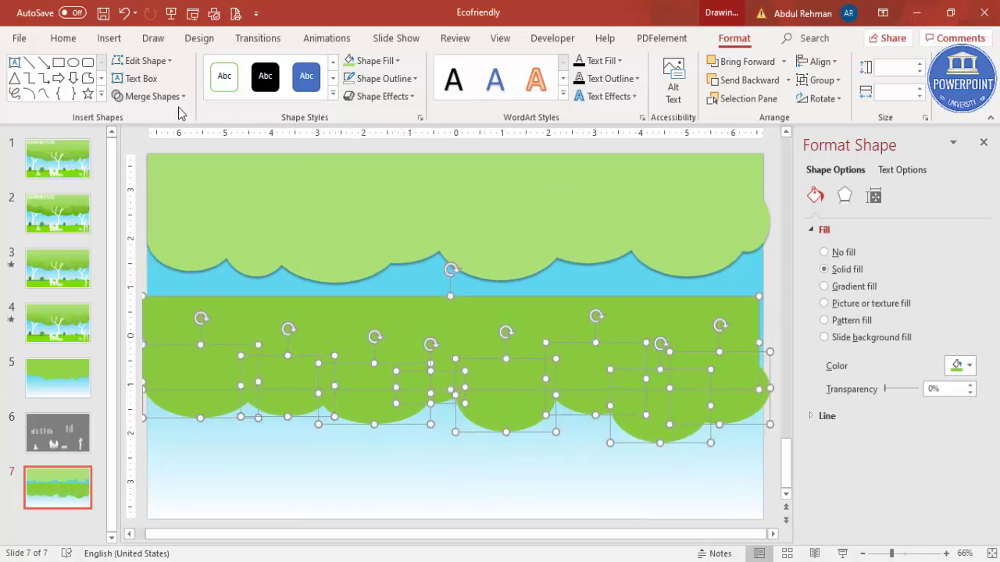
Step: Union the dark-green band and bumps, add an Outer Offset: Bottom shadow, and tuck it behind the light-green canopy
left_click(176, 99)
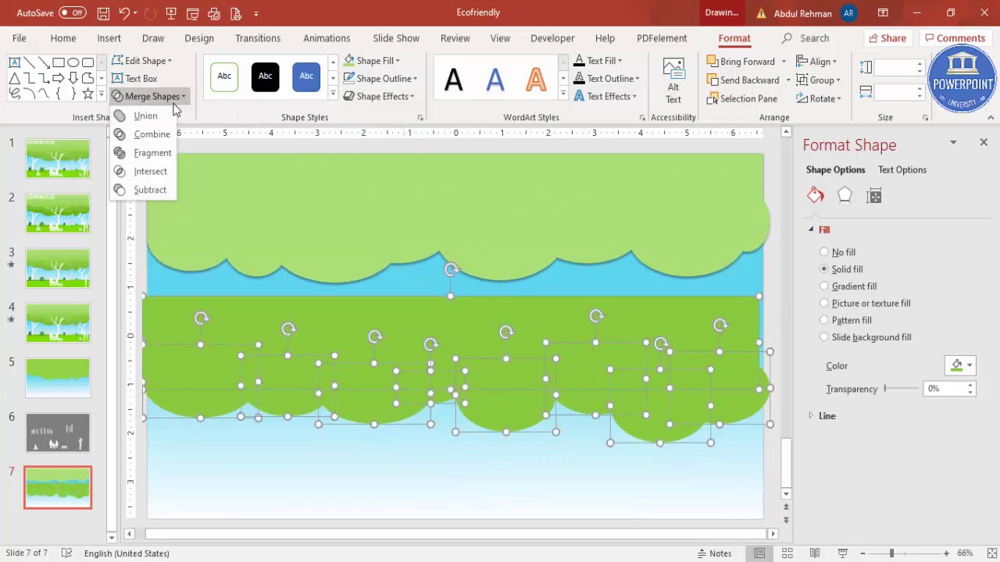
left_click(146, 115)
left_click(845, 195)
left_click(877, 228)
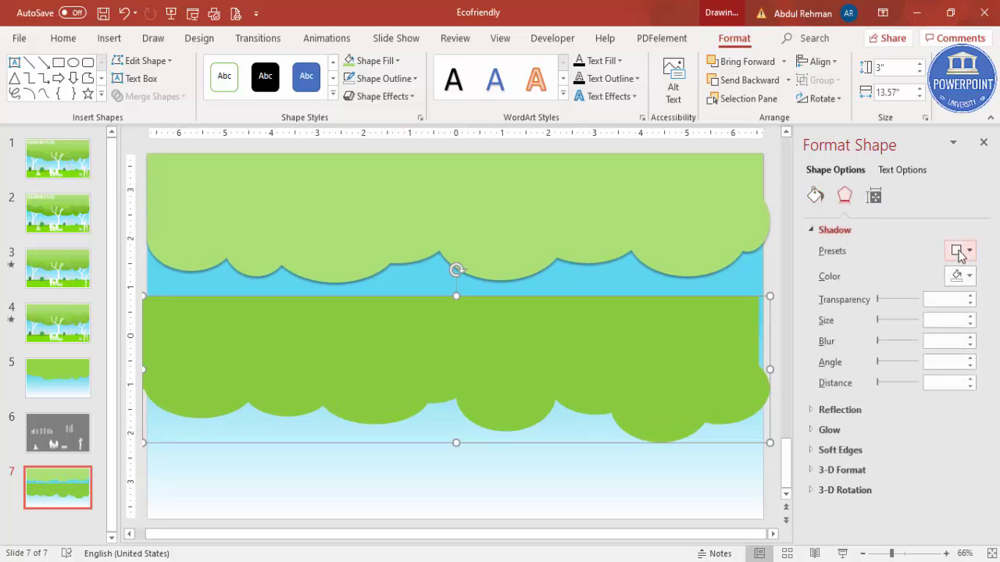
left_click(960, 250)
left_click(924, 359)
left_click_drag(674, 375, 692, 295)
left_click(756, 86)
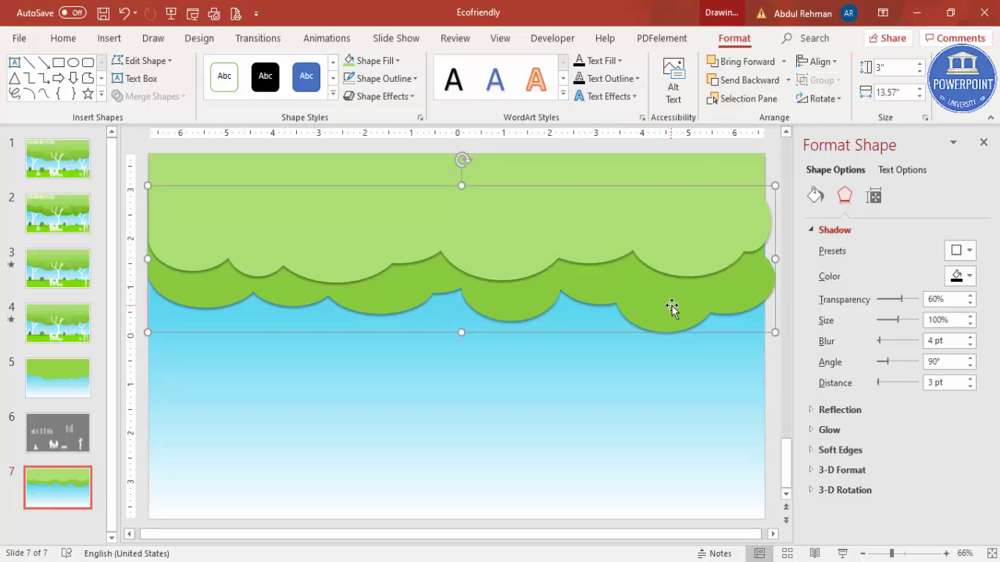